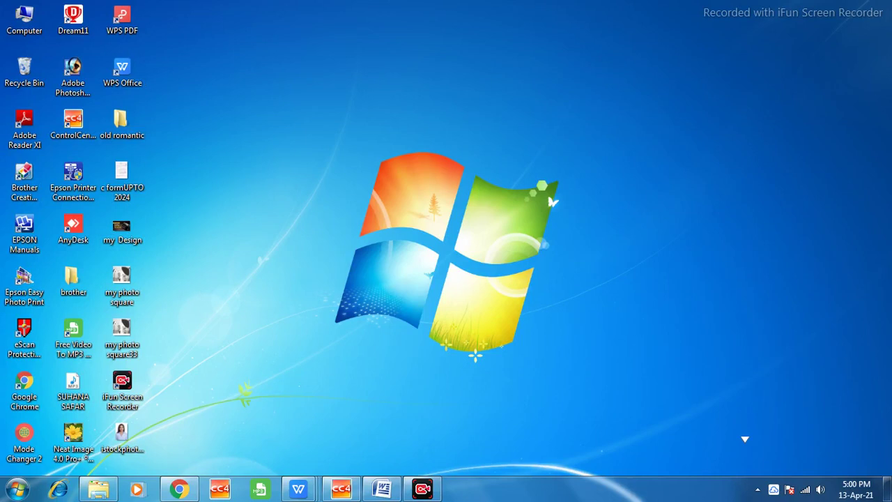
Step: Preview the istockphoto portrait in Photo Viewer, then close it
double_click(121, 435)
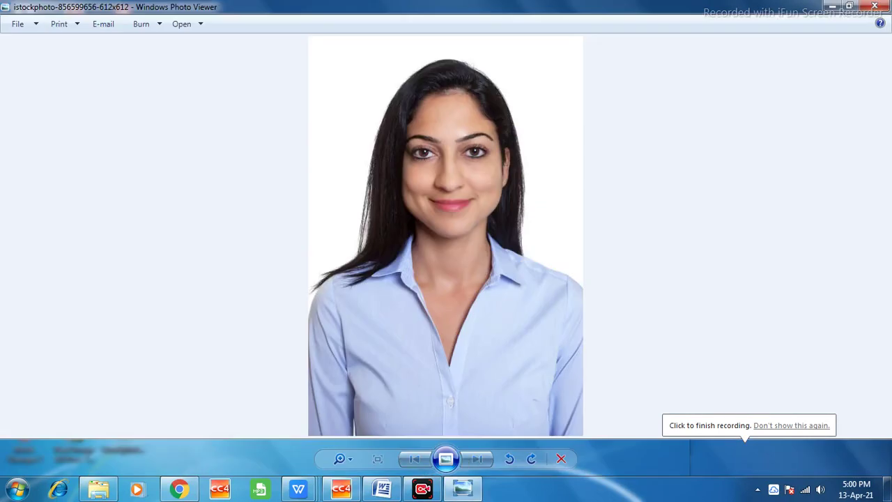
click(874, 6)
mouse_move(122, 436)
mouse_down()
mouse_move(414, 456)
mouse_move(406, 456)
mouse_up()
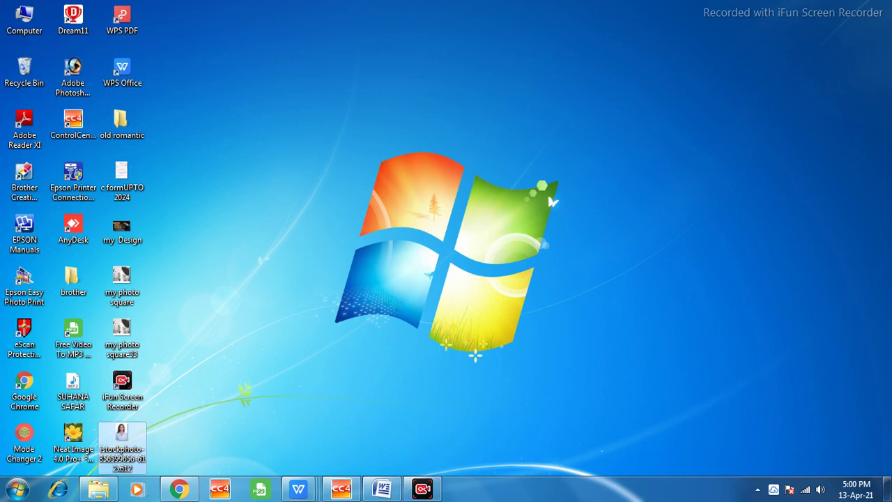
Step: Launch Notepad by searching 'note' from the Start menu
click(18, 489)
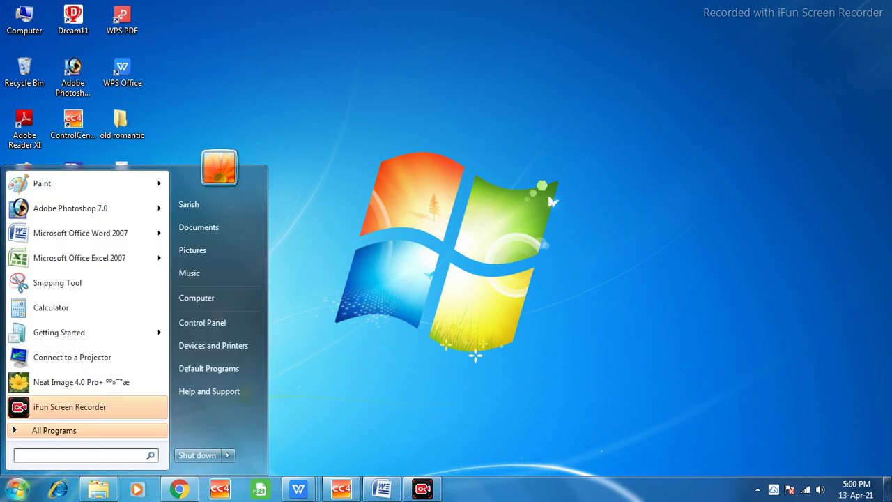
text(note)
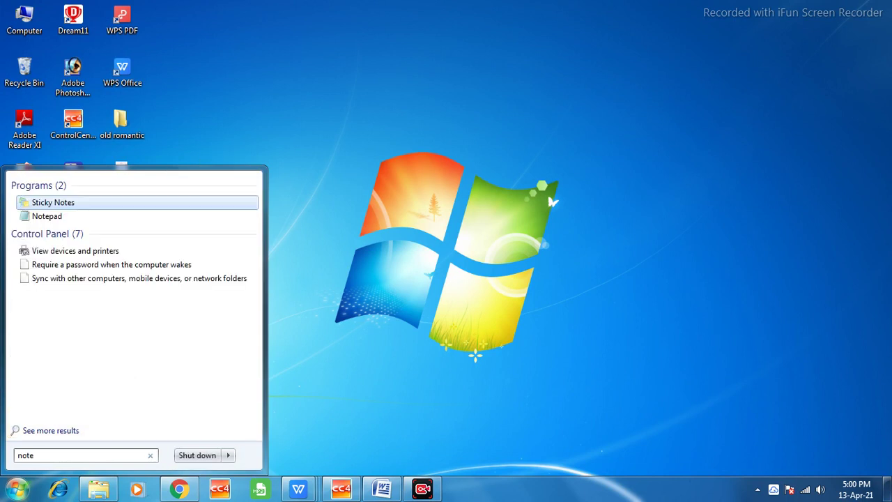
key(Return)
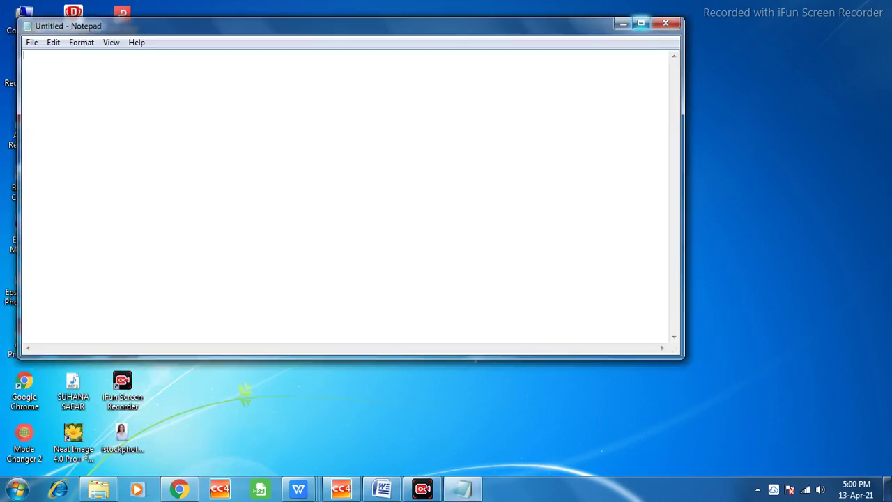
Step: Maximize Notepad and type the passport-photo intro with watch, subscribe and bell lines, ending 'thanks'
click(641, 21)
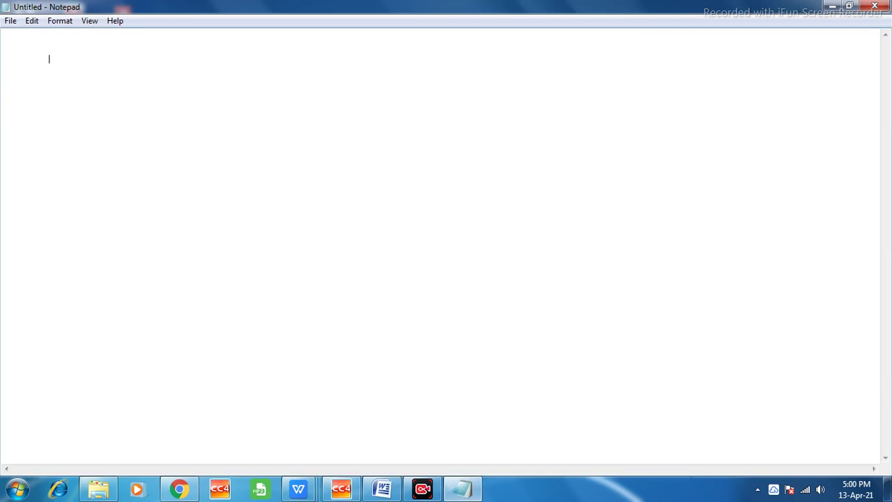
text(dosto )
text(aaj aap )
text(ko batata hun k )
text(passport size )
text(photo )
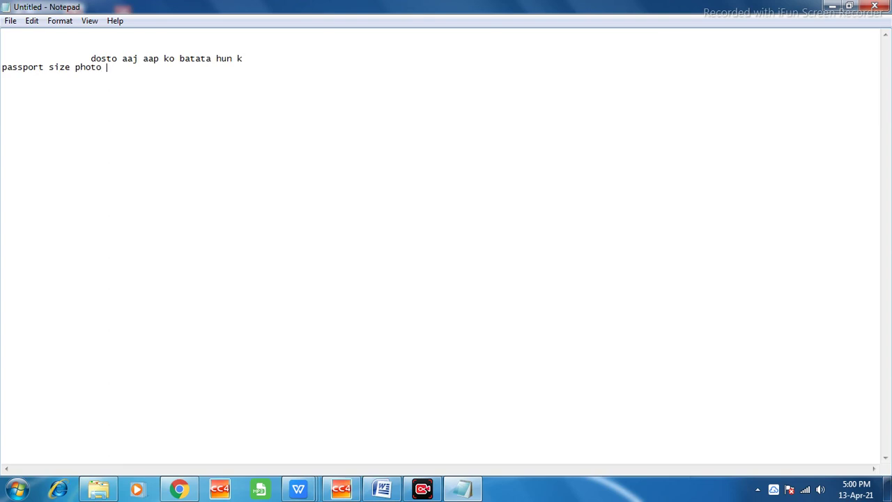
text(setup kaisa ready karta hain a)
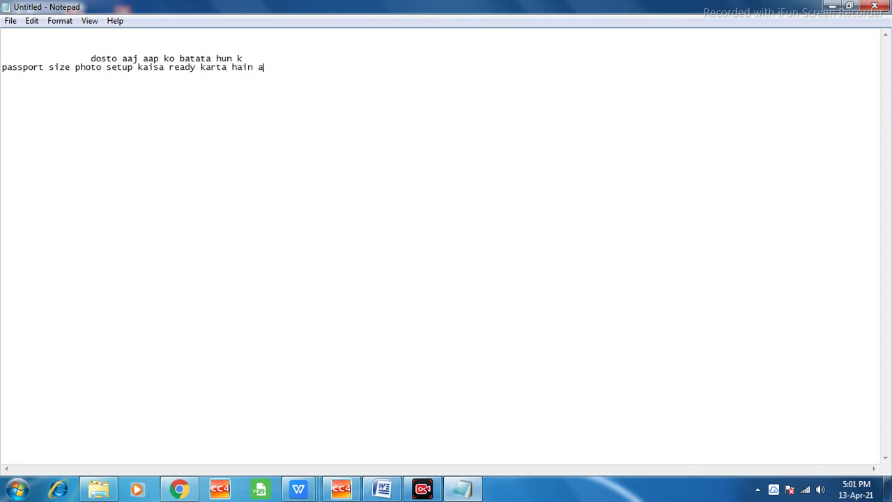
key(BackSpace)
text(and please )
text(watch till end)
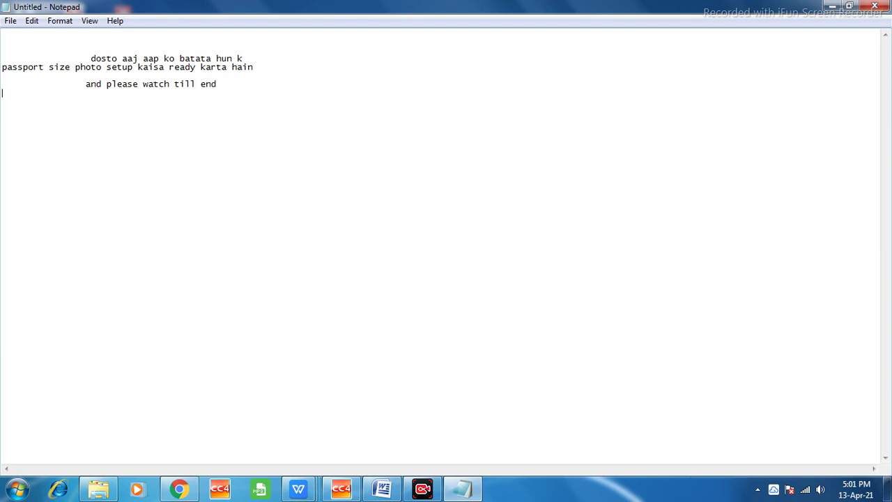
key(Return)
key(Return)
text(and subscrib)
text(e my channel and hit on the bell icon)
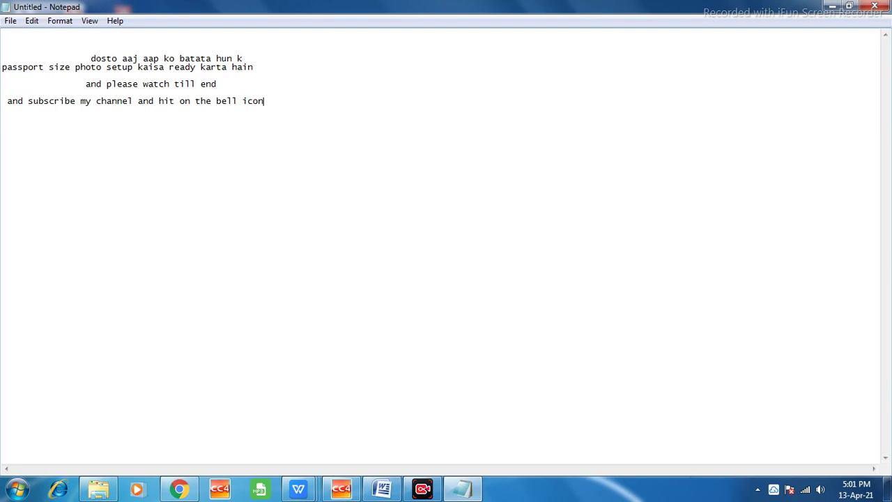
key(Return)
text(thanks)
click(875, 6)
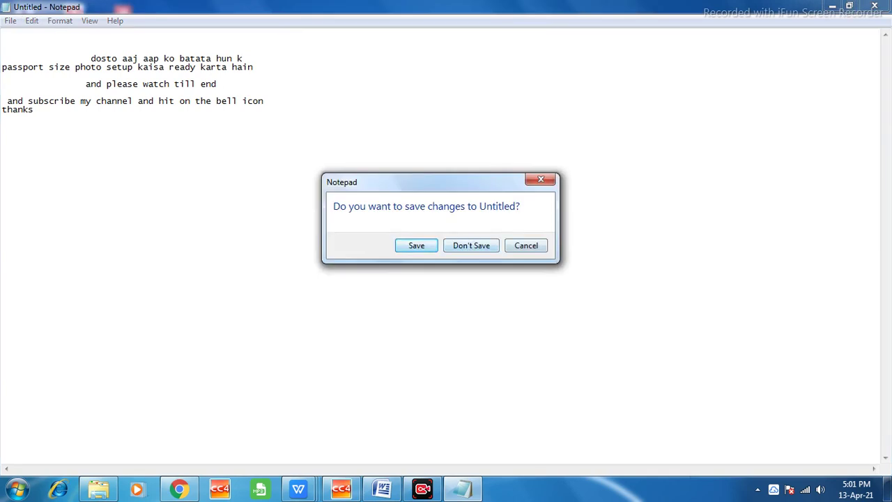
Step: Skip saving, restore Notepad, add 'now the sobject is ready' below 'thanks', then minimize
key(n)
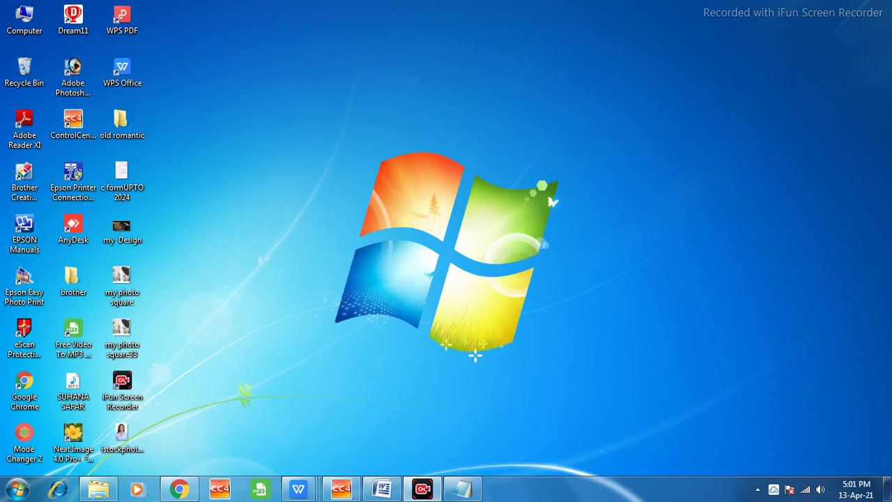
click(462, 489)
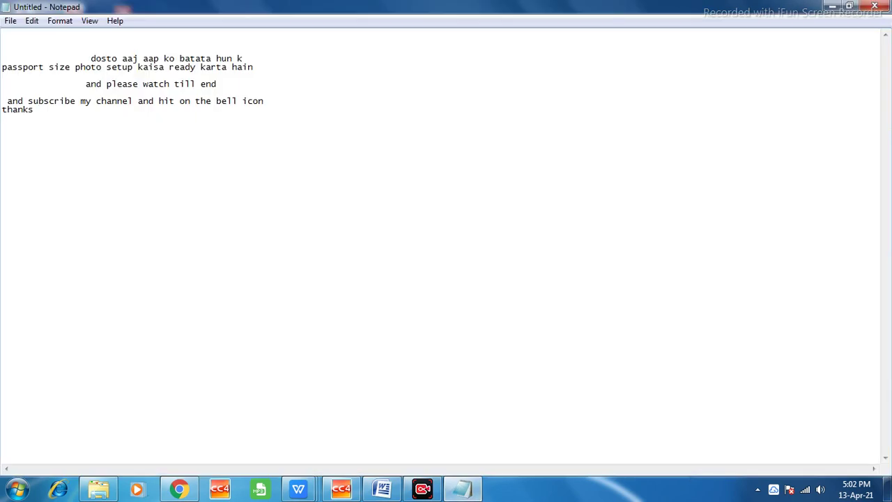
key(Return)
key(Return)
text(now the sd)
key(BackSpace)
text(object is readu)
key(BackSpace)
text(y)
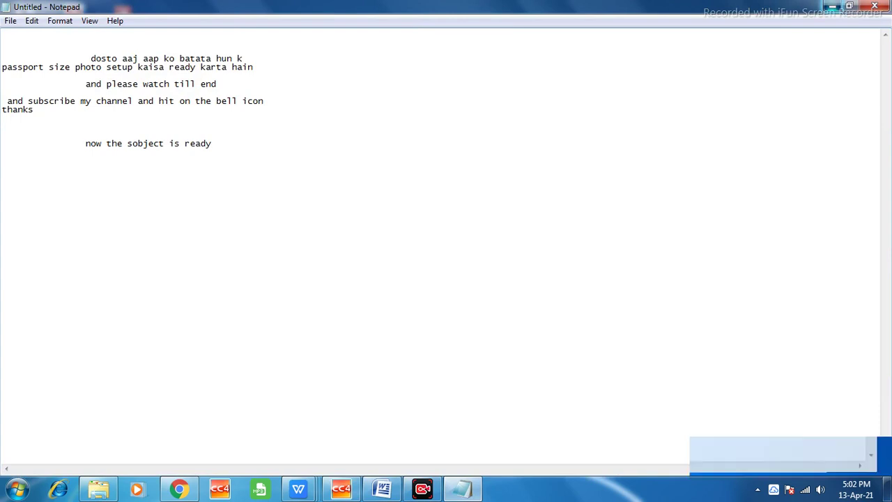
click(832, 6)
Step: Preview the portrait, refresh the desktop, and drop the photo onto the Photoshop shortcut
double_click(122, 439)
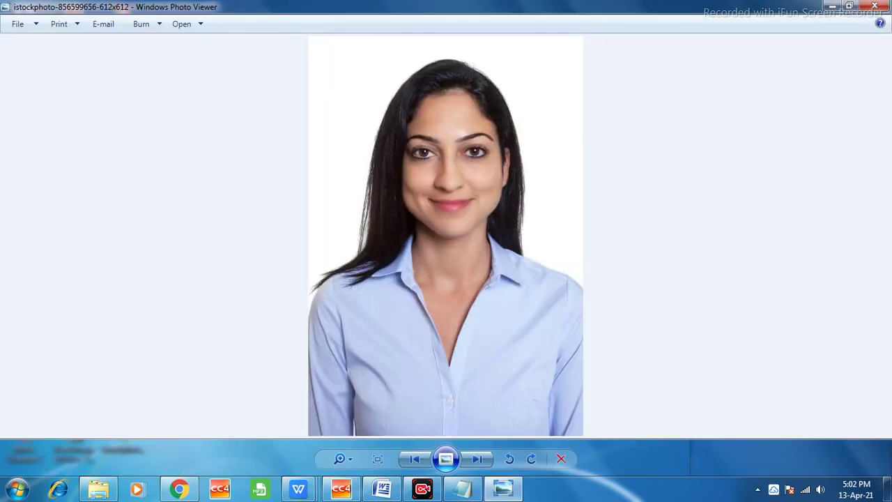
click(874, 6)
right_click(309, 270)
click(352, 310)
drag(122, 439, 73, 76)
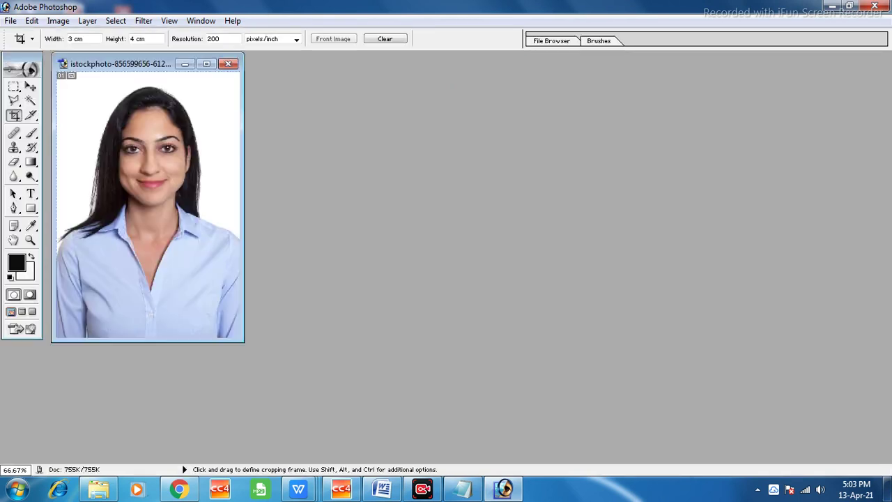
Step: Apply Levels to the maximized portrait: input 0, 0.95 and 251, output black raised slightly
click(207, 63)
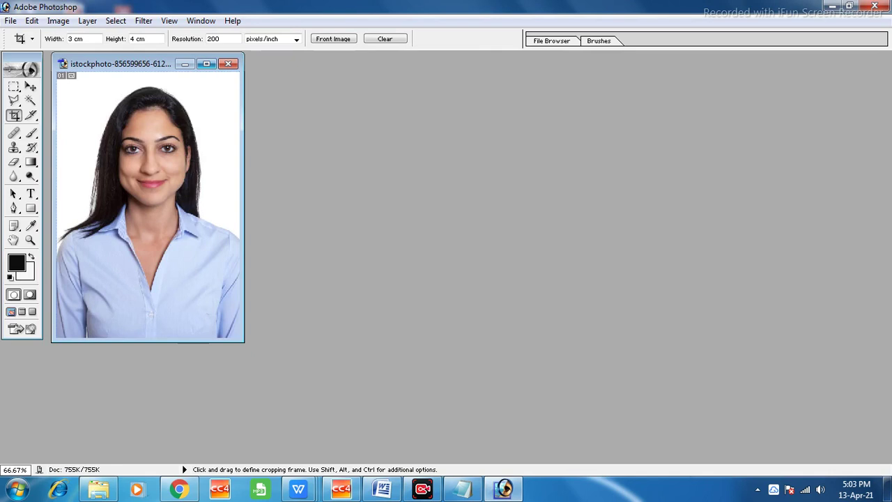
key(ctrl+shift)
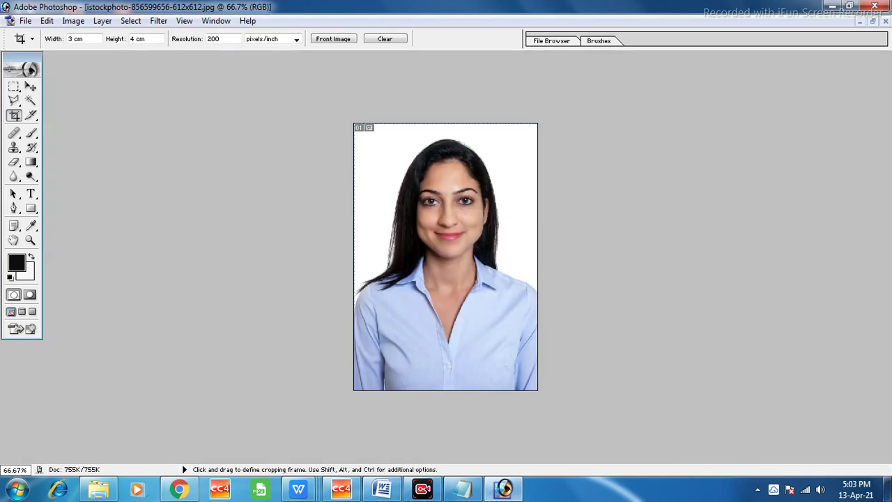
key(ctrl+l)
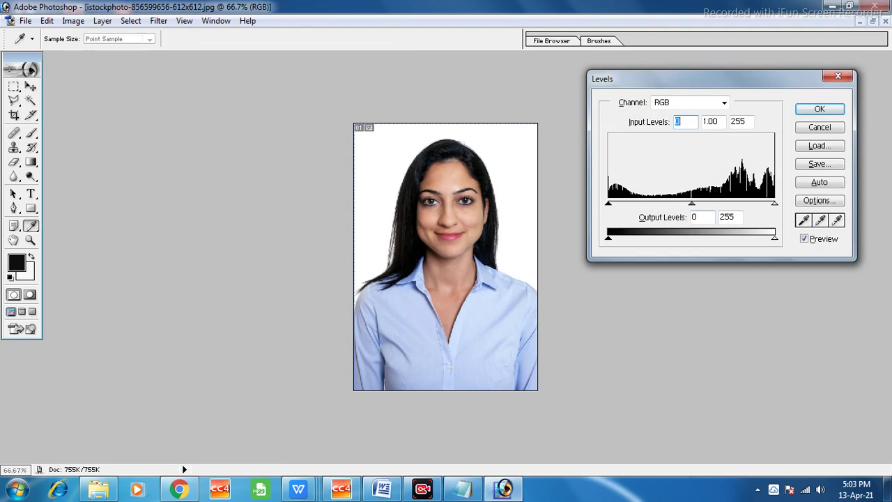
drag(774, 203, 771, 203)
key(Tab)
key(Tab)
drag(690, 202, 693, 203)
key(shift+Tab)
mouse_move(608, 203)
mouse_down()
mouse_move(618, 203)
mouse_move(608, 203)
mouse_up()
drag(608, 238, 612, 238)
key(Tab)
key(Tab)
key(Tab)
key(Tab)
key(Return)
key(c)
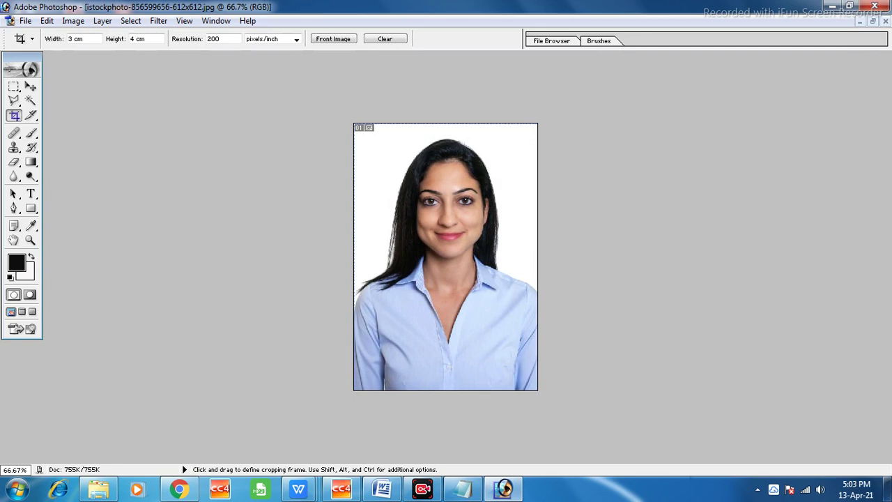
double_click(71, 39)
text(3)
key(Tab)
text(4)
key(Tab)
text(200)
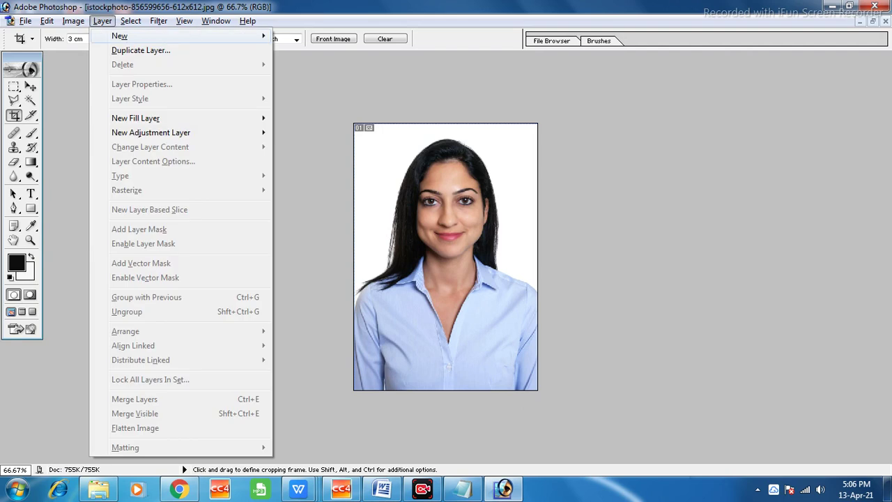
key(k)
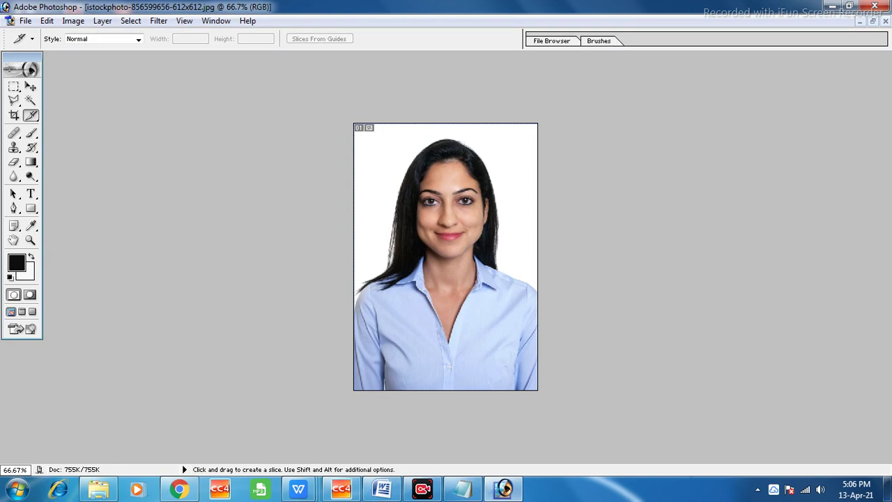
Step: Recolour the light blue shirt pink with Replace Color: Fuzziness 83, Hue +86, Saturation +46
key(alt+i)
key(a)
key(r)
click(418, 334)
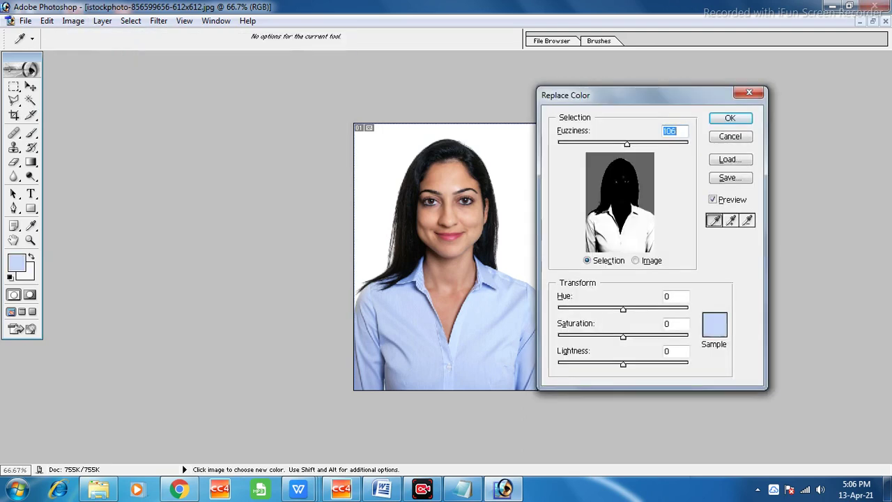
key(Down)
key(Down)
key(Down)
key(Down)
key(Down)
key(Down)
key(Down)
key(Down)
key(Down)
text(83)
key(Tab)
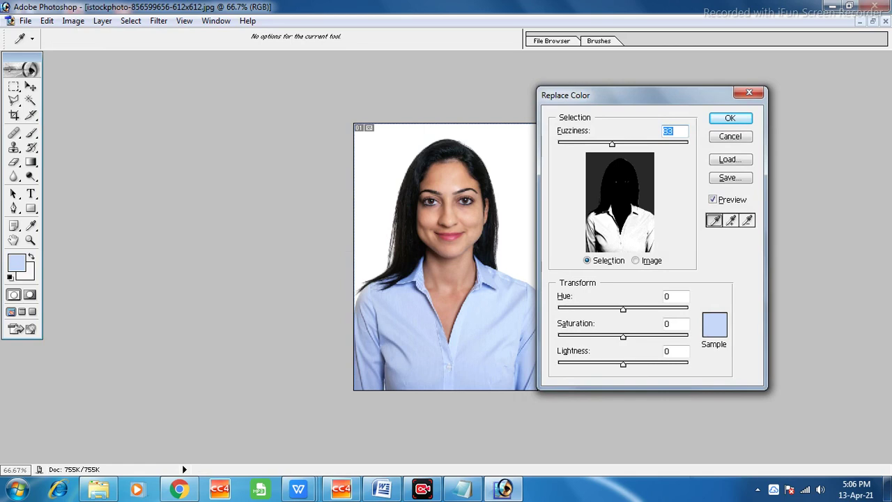
key(shift+Up)
key(shift+Up)
key(shift+Up)
key(shift+Up)
key(shift+Up)
key(shift+Up)
text(-10186)
mouse_move(623, 336)
mouse_down()
mouse_move(664, 336)
mouse_move(653, 336)
mouse_up()
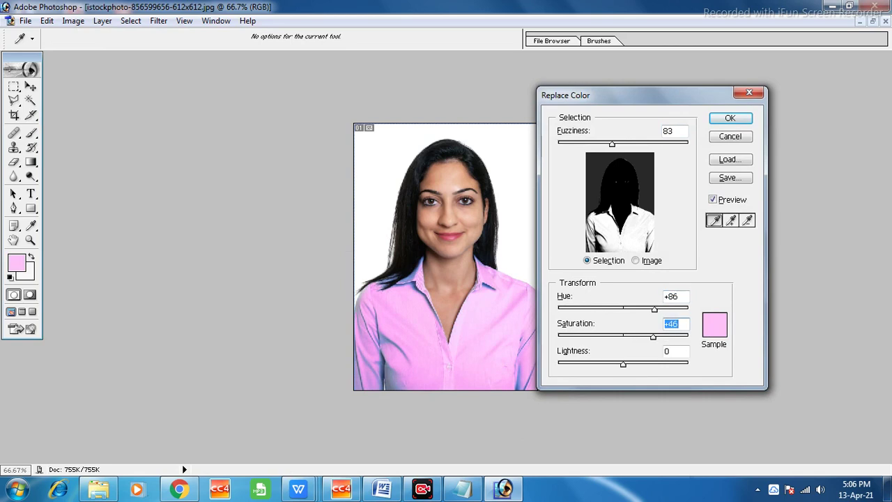
mouse_move(623, 364)
mouse_down()
mouse_move(641, 364)
mouse_move(624, 364)
mouse_up()
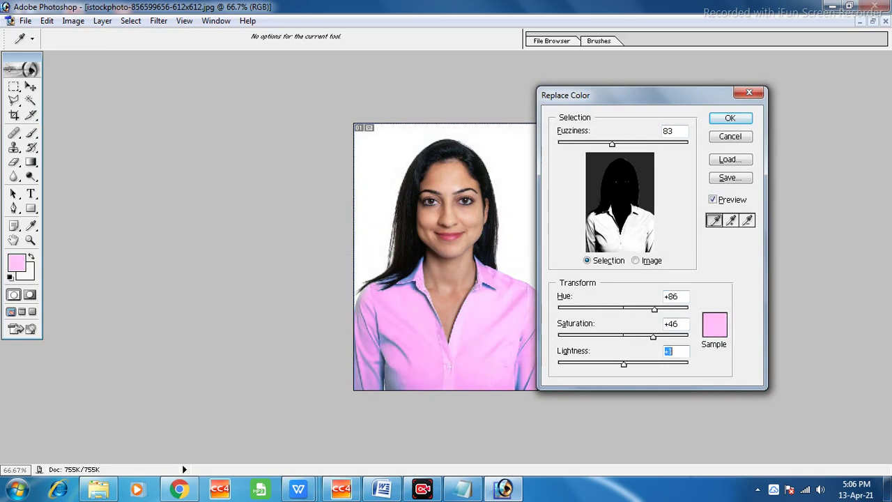
key(Return)
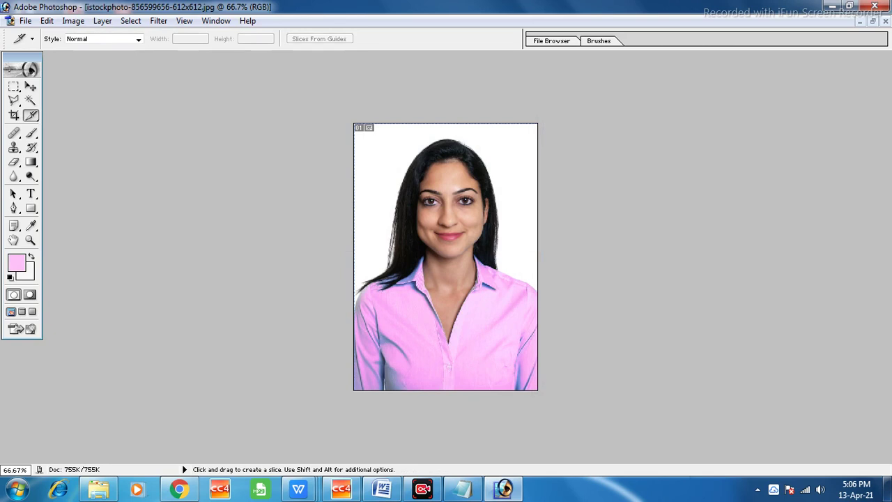
Step: Darken the midtones slightly with a one-point Curves adjustment
key(ctrl+m)
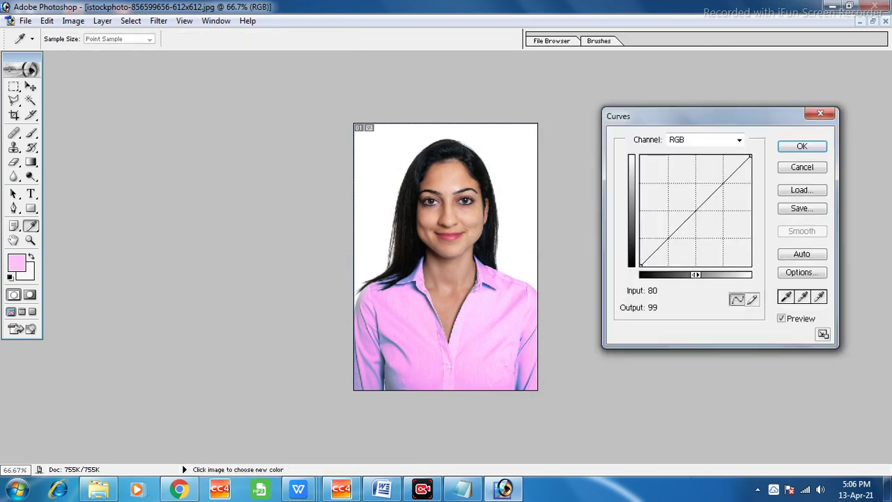
click(700, 213)
drag(700, 213, 698, 210)
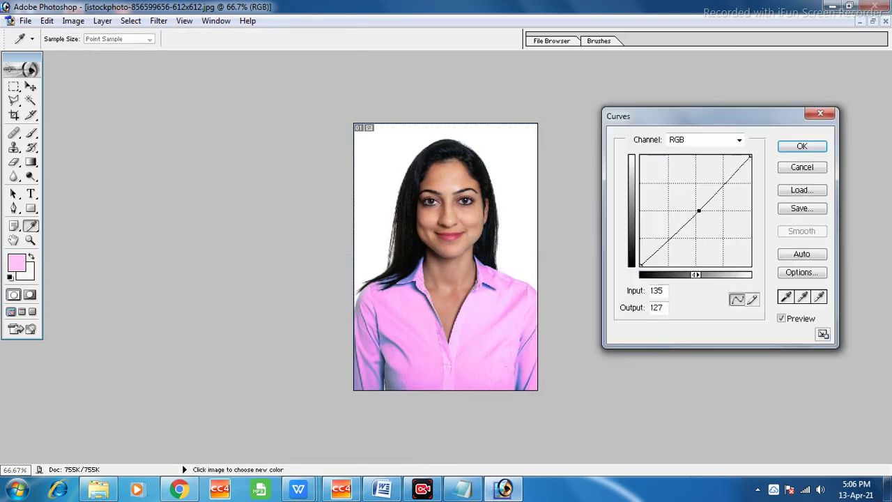
key(Return)
Step: Crop the upper part of the photo to 3 × 4 cm at 200 pixels/inch
key(k)
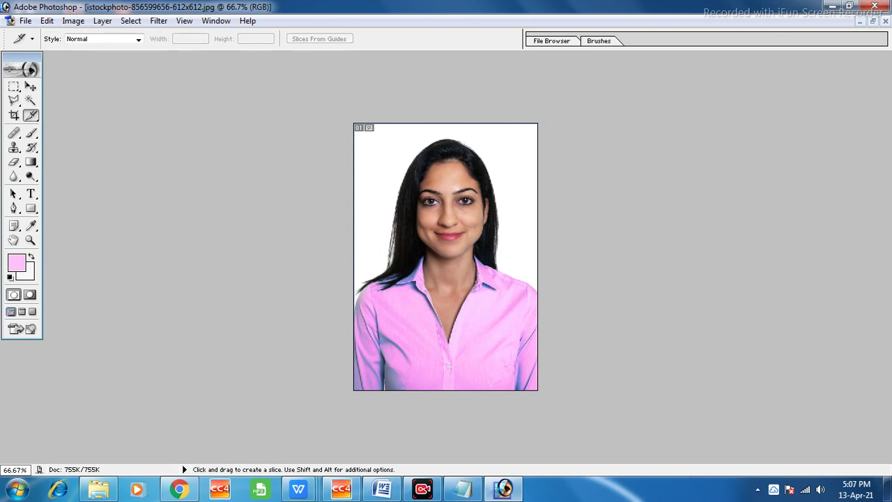
key(c)
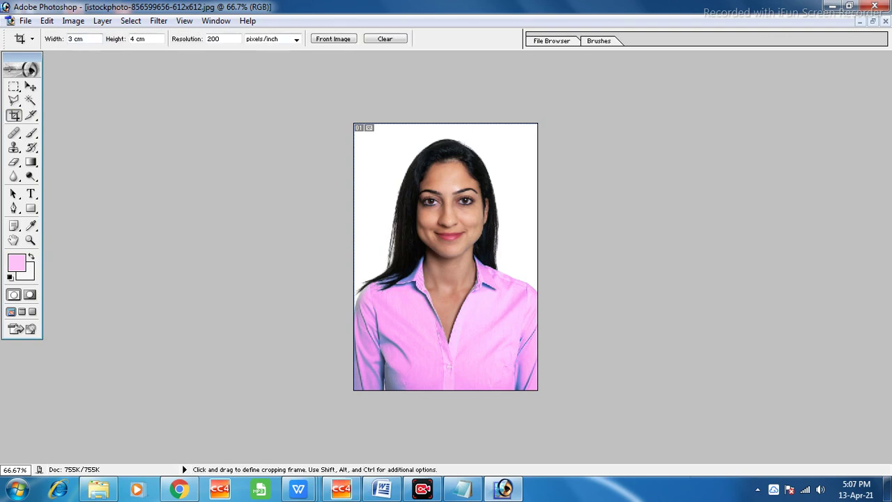
drag(354, 124, 538, 369)
key(Return)
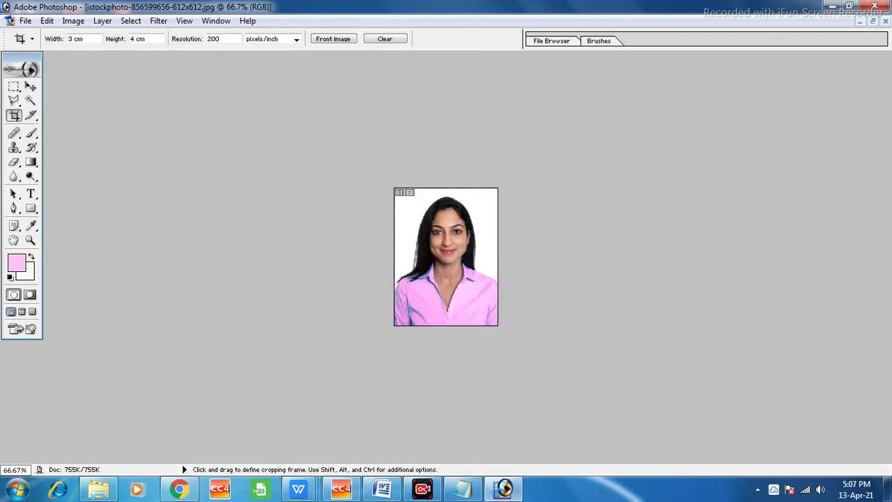
key(ctrl+0)
key(ctrl+shift)
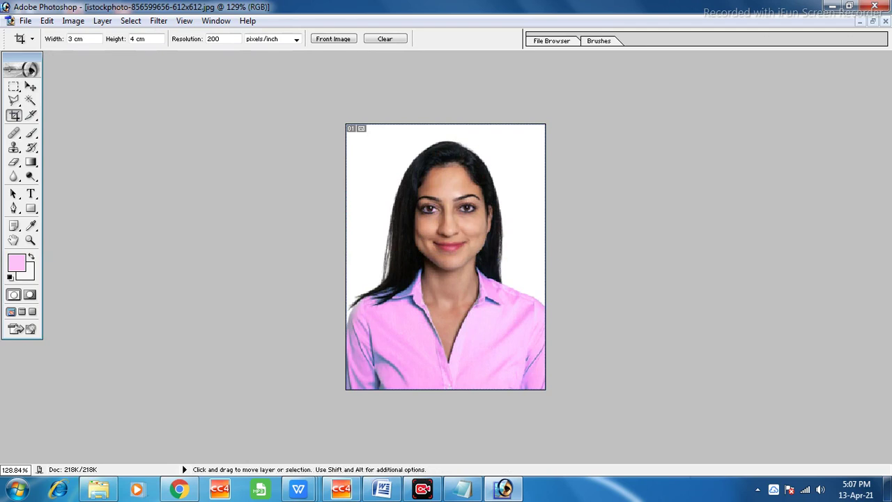
Step: Free-transform the cropped photo to shrink it slightly inside the frame
key(ctrl+t)
key(ctrl+0)
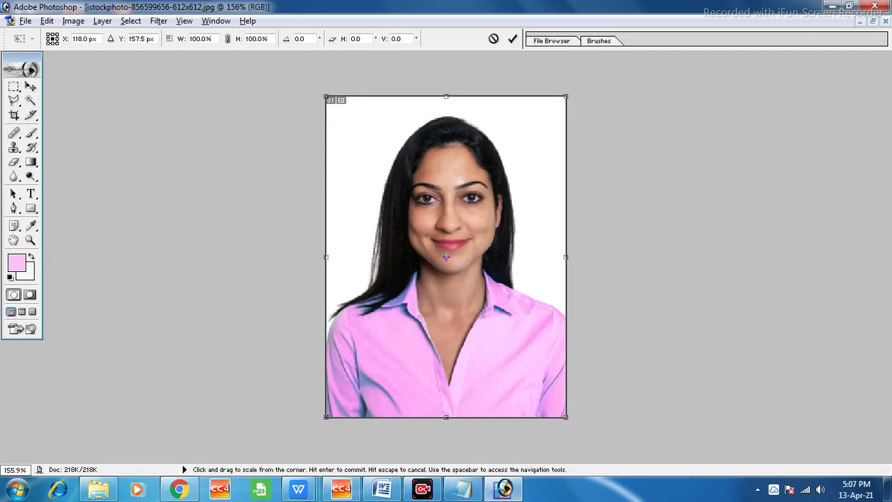
drag(565, 417, 561, 411)
key(Return)
key(c)
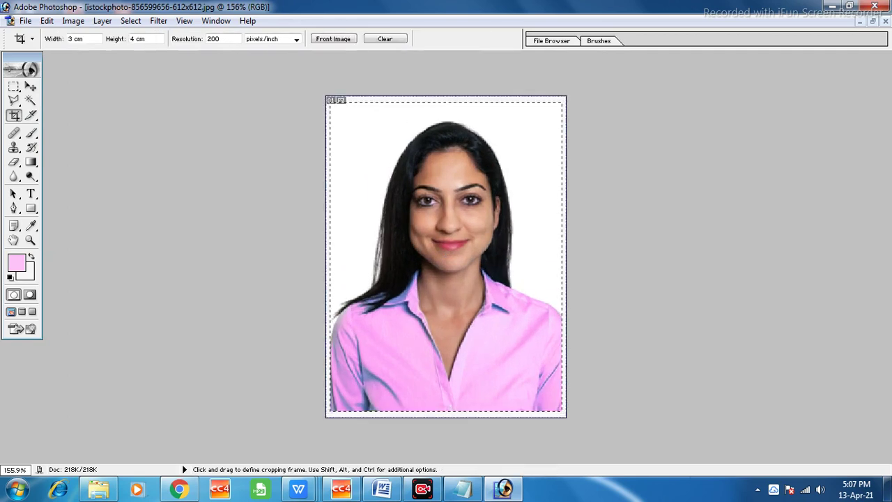
click(46, 21)
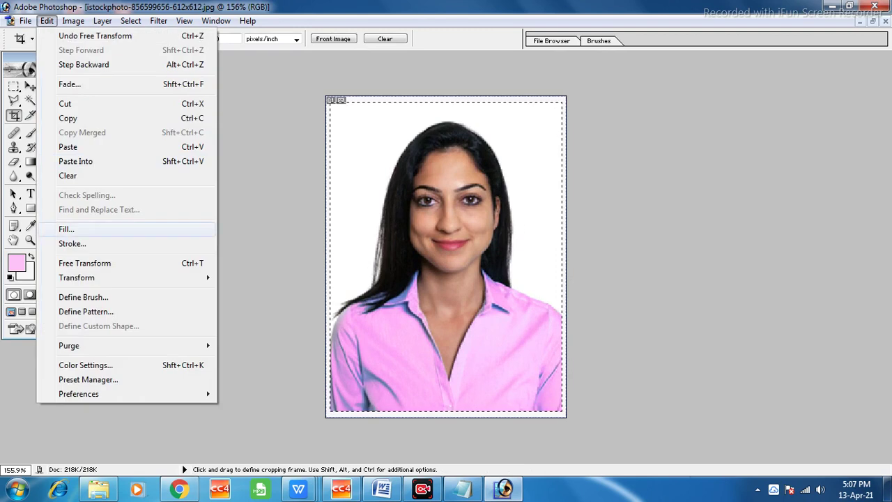
click(73, 244)
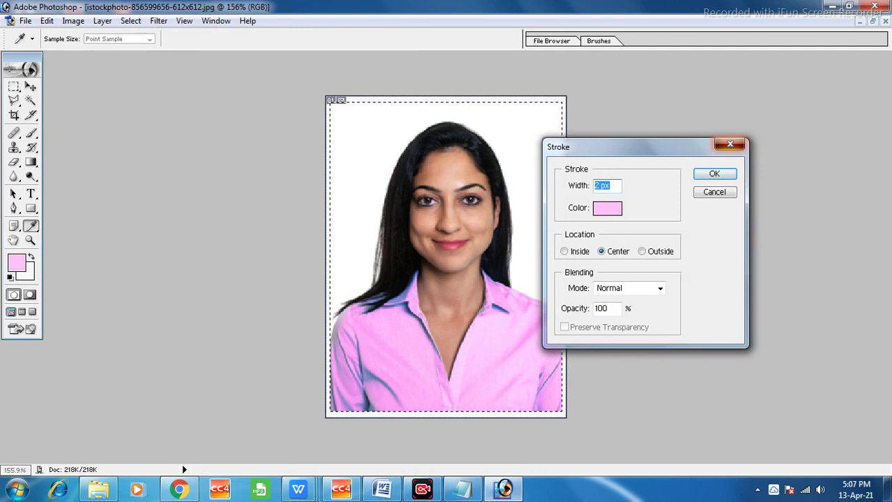
click(730, 144)
click(73, 20)
click(209, 185)
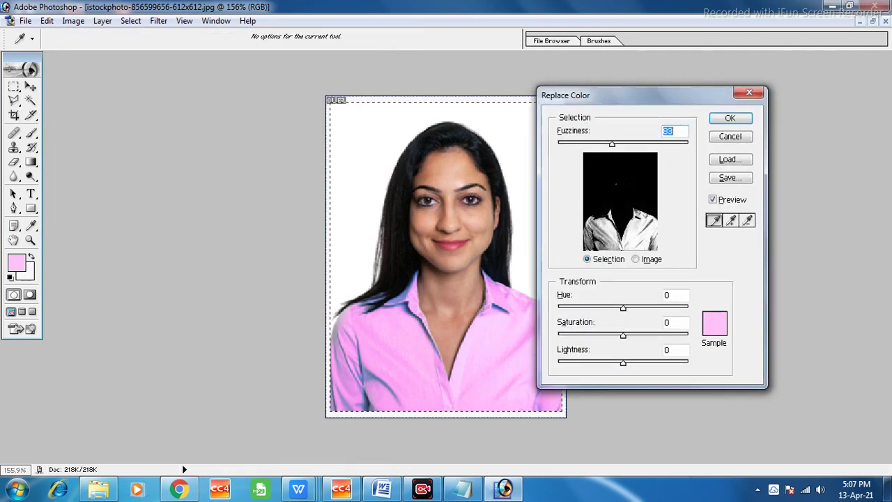
click(749, 93)
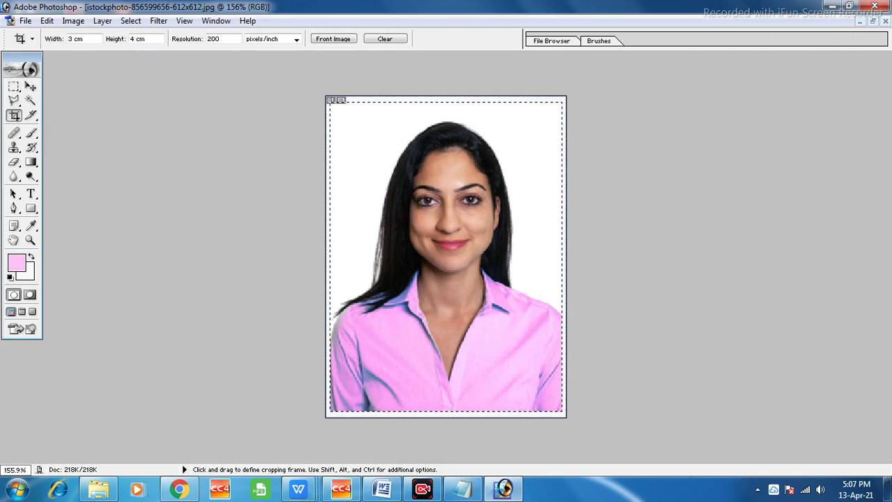
click(73, 21)
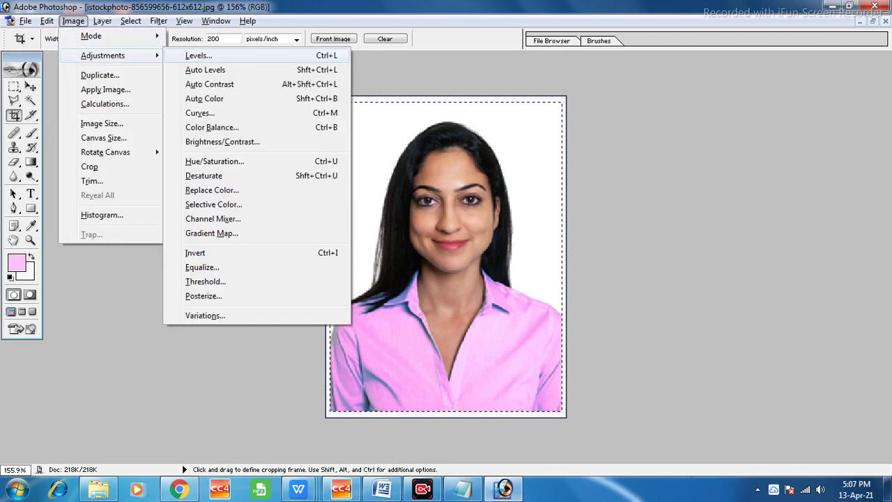
click(210, 207)
key(Escape)
key(c)
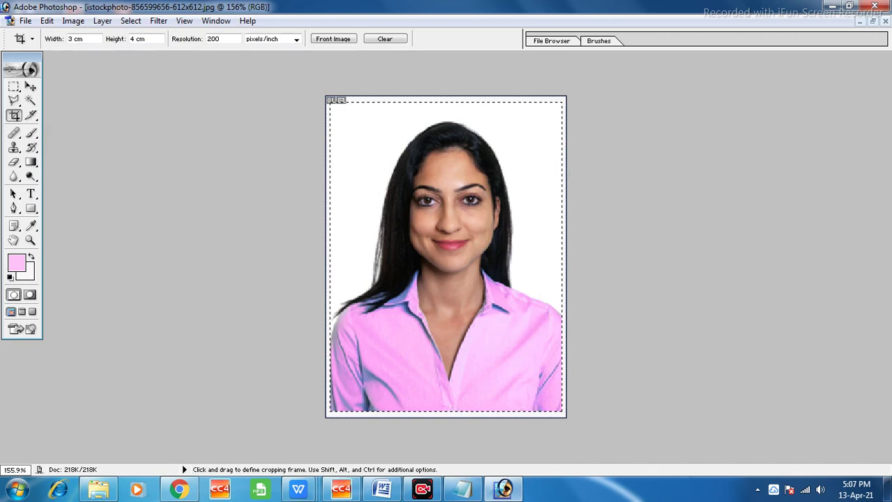
key(alt+i)
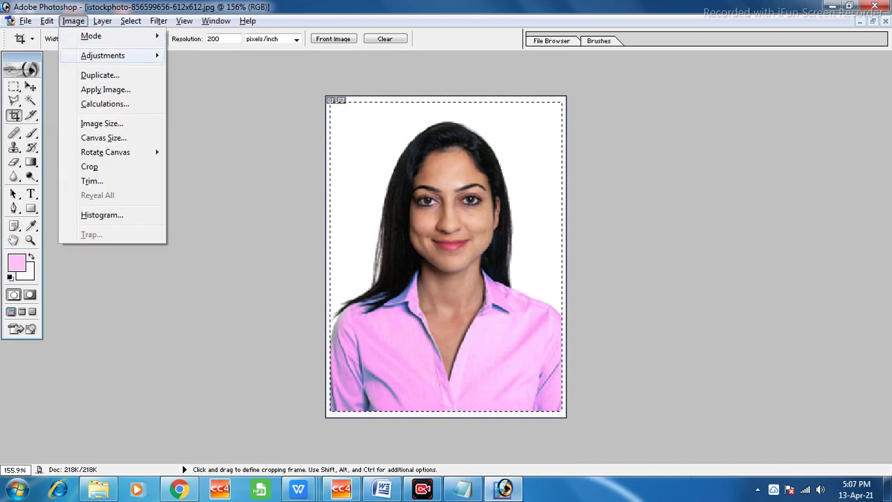
key(Down)
key(Right)
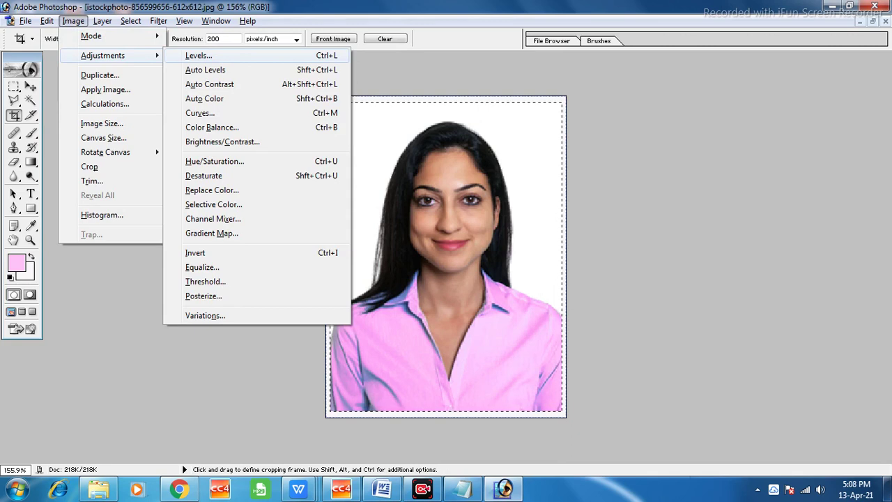
key(h)
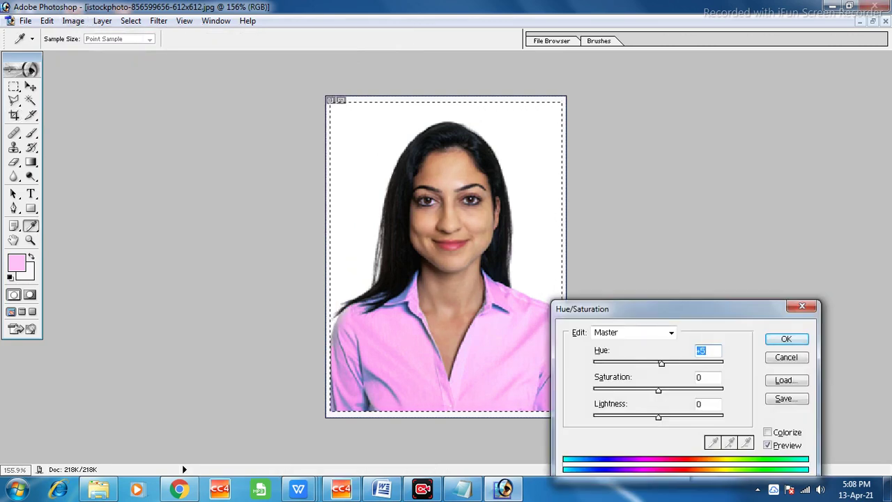
key(Return)
key(c)
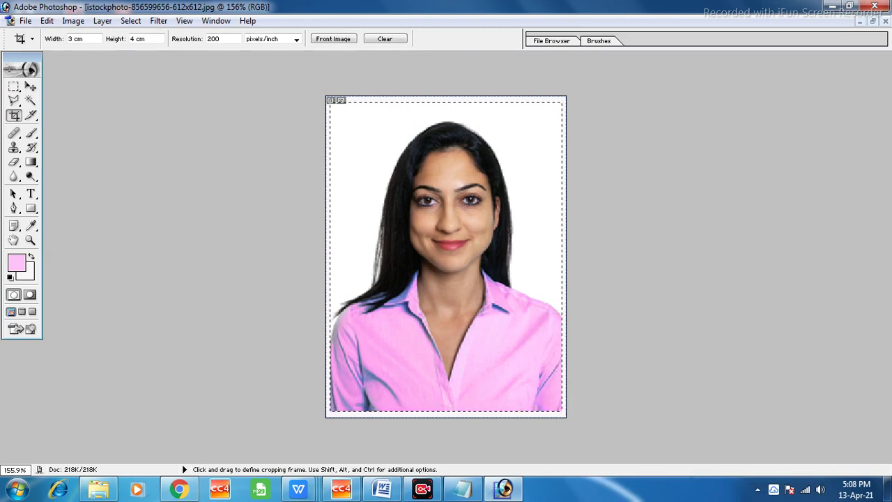
click(47, 20)
Step: Stroke the selection with bright green 0FED09 to border the photo
click(72, 242)
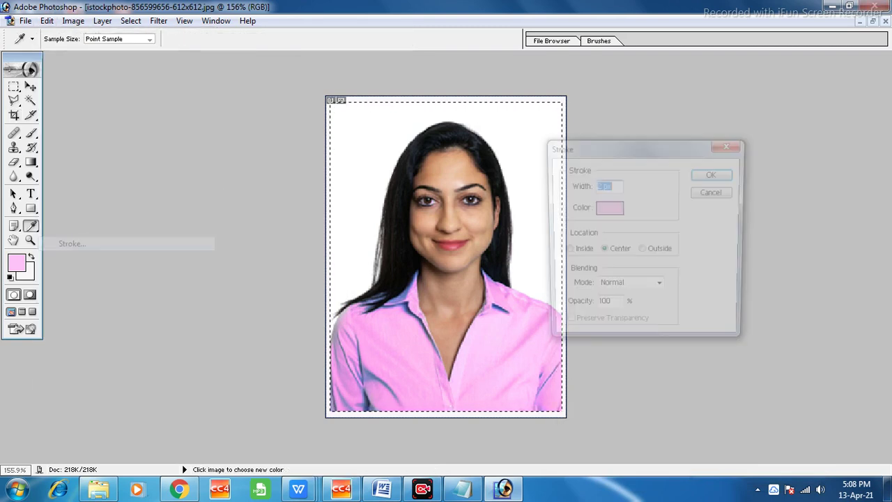
click(606, 206)
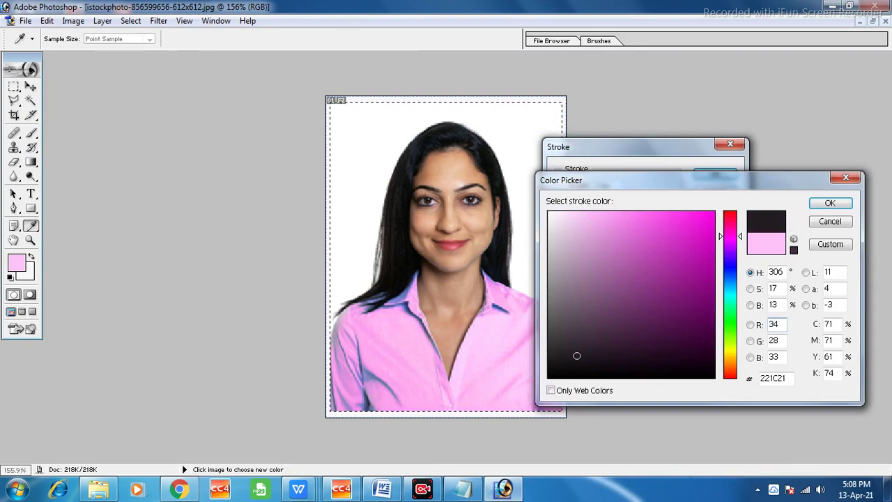
text(0FED09)
key(Tab)
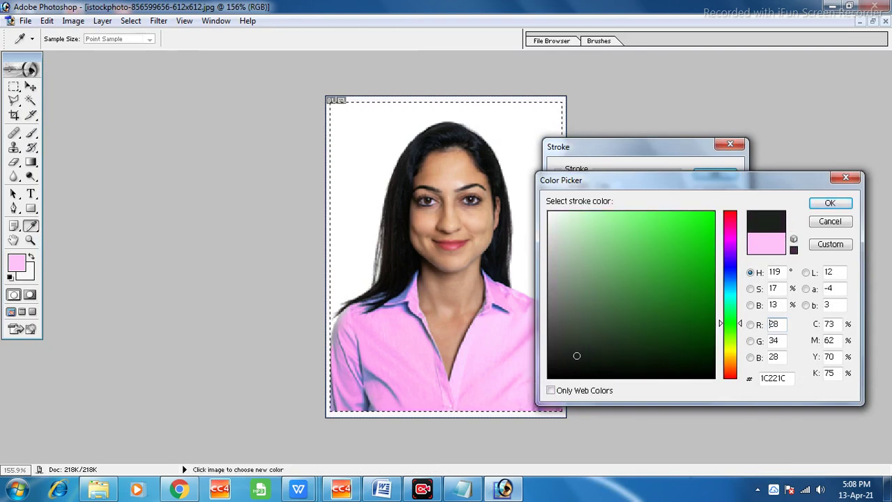
key(Return)
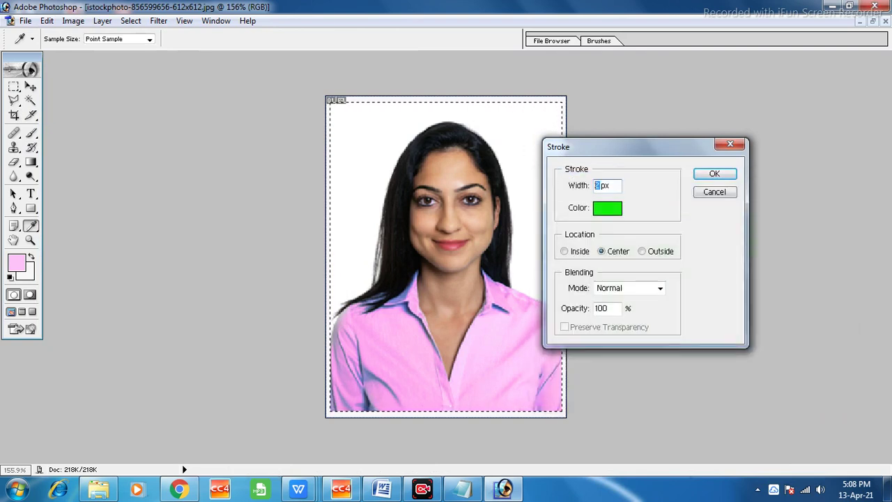
key(Return)
key(c)
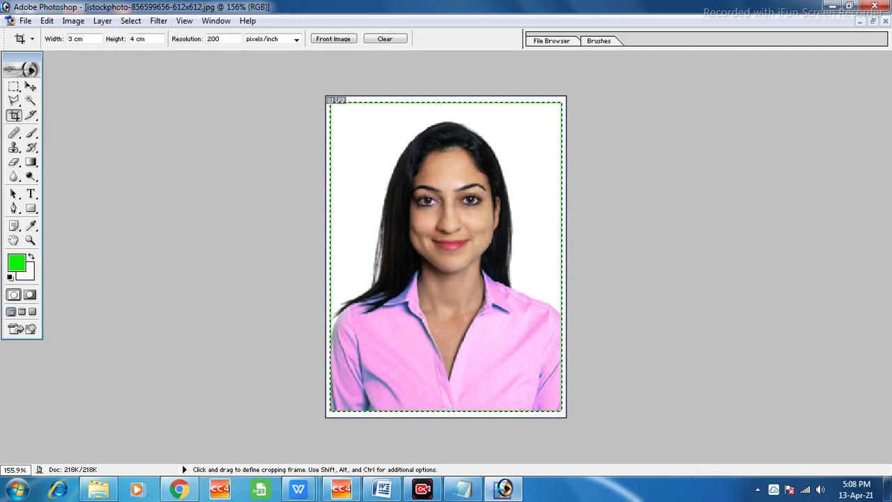
Step: Reopen the Stroke dialog, try a dark green colour, and cancel without applying
key(ctrl)
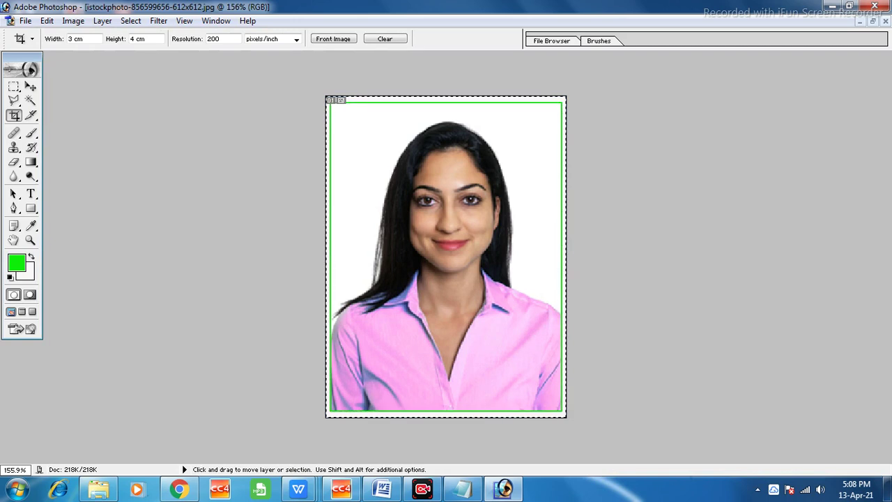
click(47, 20)
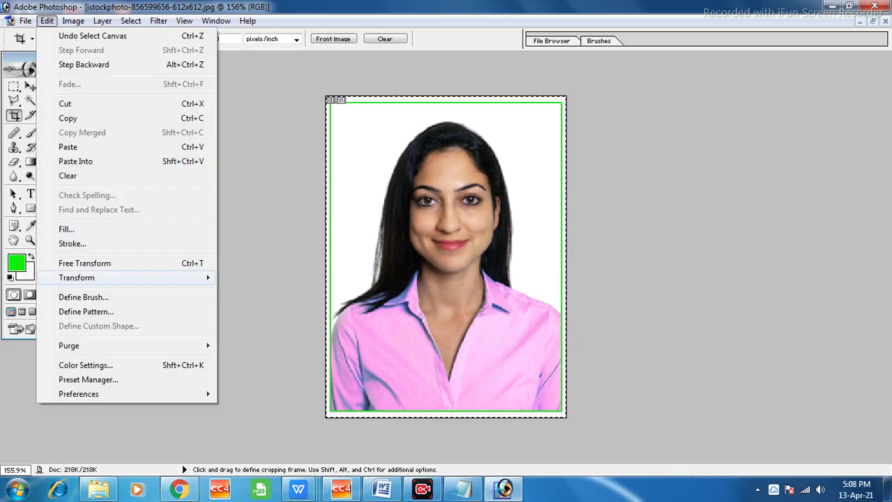
click(60, 243)
click(607, 207)
drag(592, 351, 610, 367)
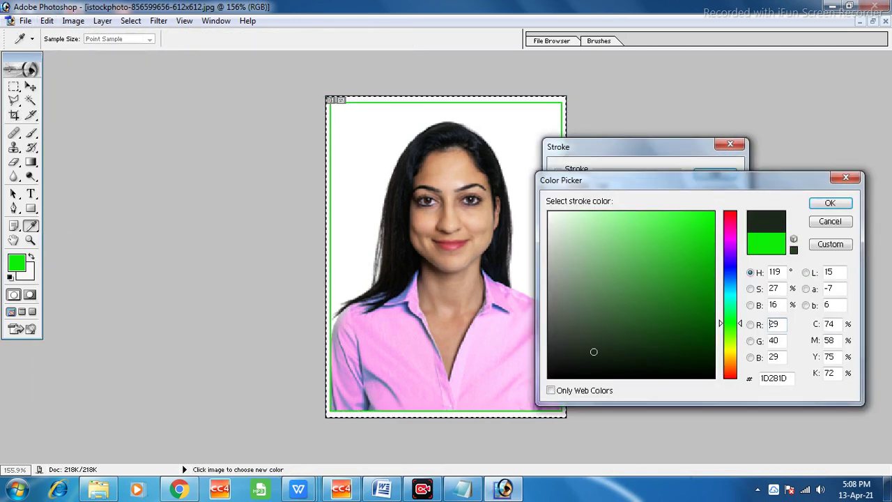
key(Return)
key(Return)
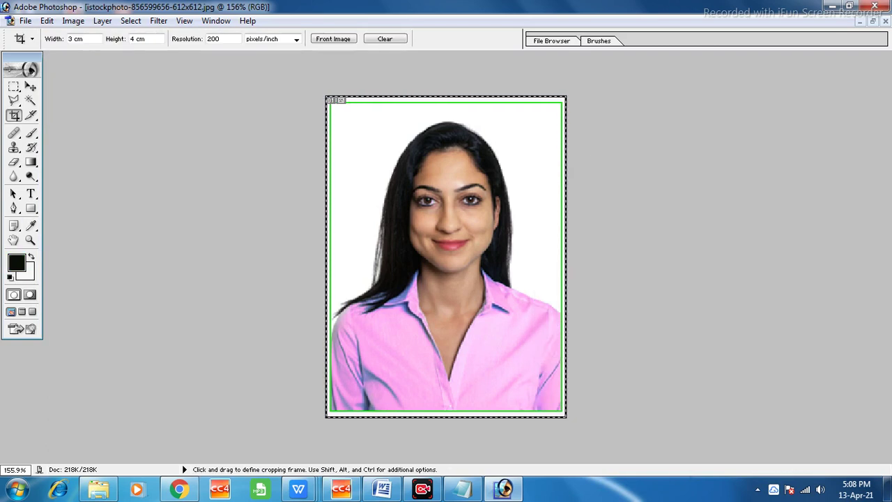
Step: Zoom into the bordered photo and back out a step to inspect the border
key(ctrl+0)
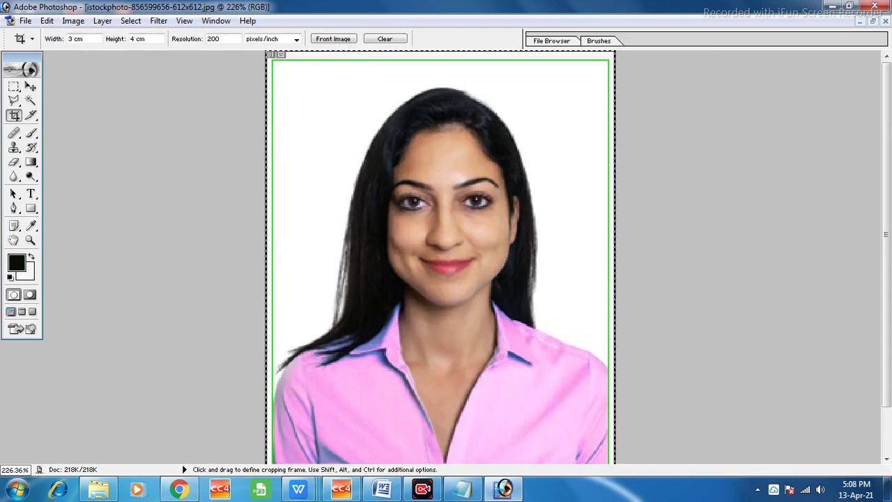
right_click(330, 236)
key(Escape)
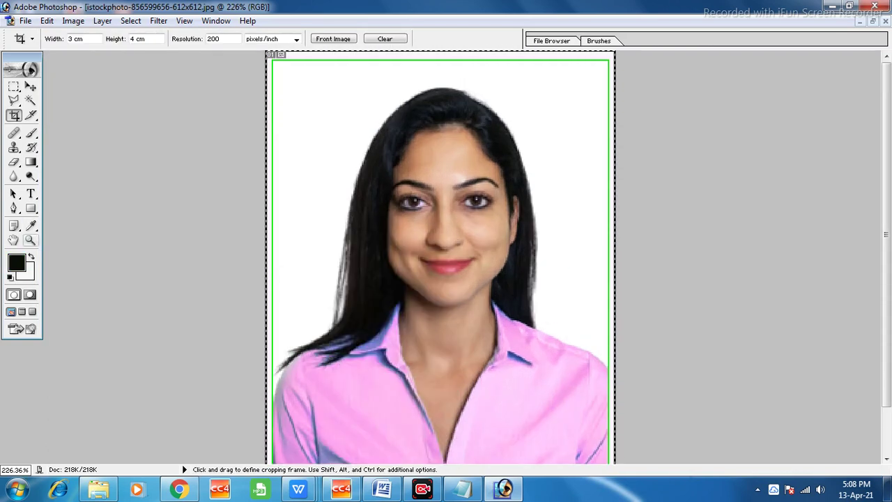
key(z)
key(ctrl+plus)
key(ctrl+plus)
key(ctrl+plus)
right_click(448, 303)
click(478, 372)
Step: Switch the photo view between fit on screen, actual pixels and 200%
right_click(464, 211)
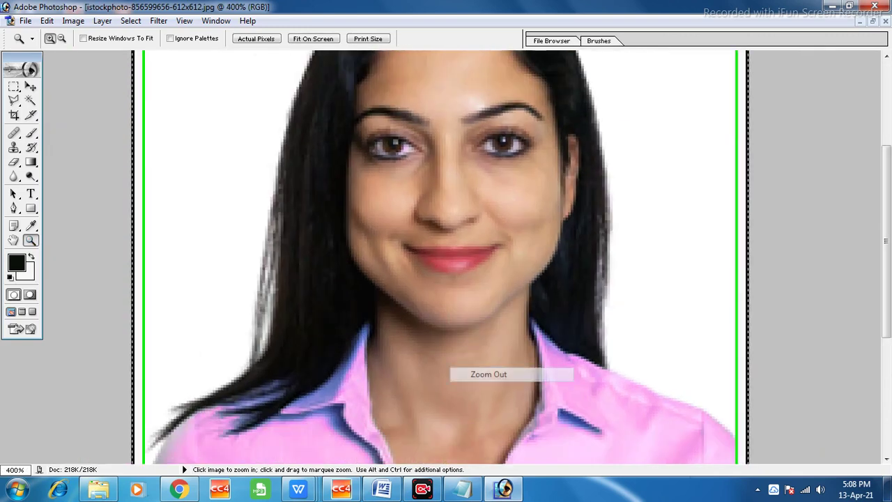
click(508, 219)
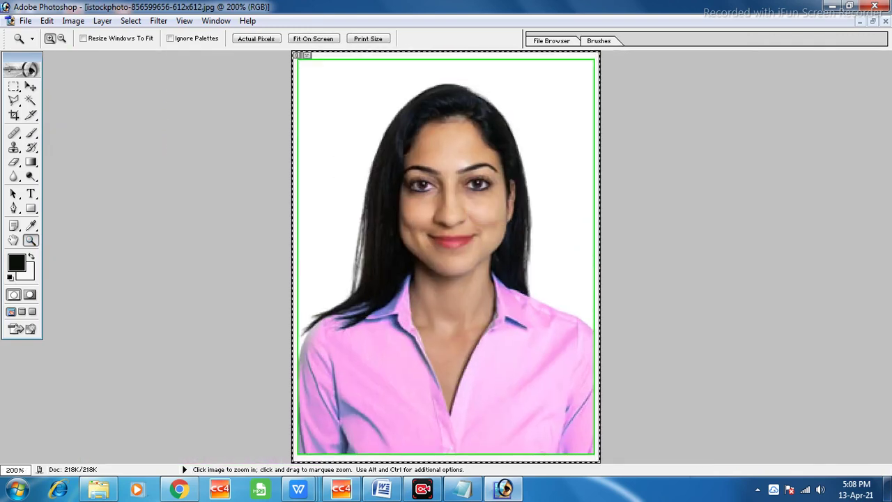
right_click(497, 250)
click(533, 272)
key(ctrl+plus)
right_click(447, 227)
click(490, 249)
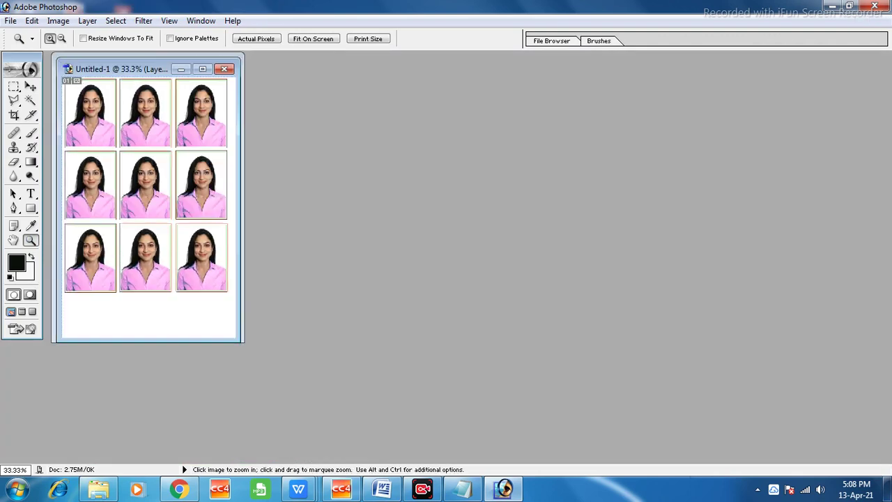
Step: Maximize and then minimize the Untitled-1 nine-photo sheet window
click(206, 63)
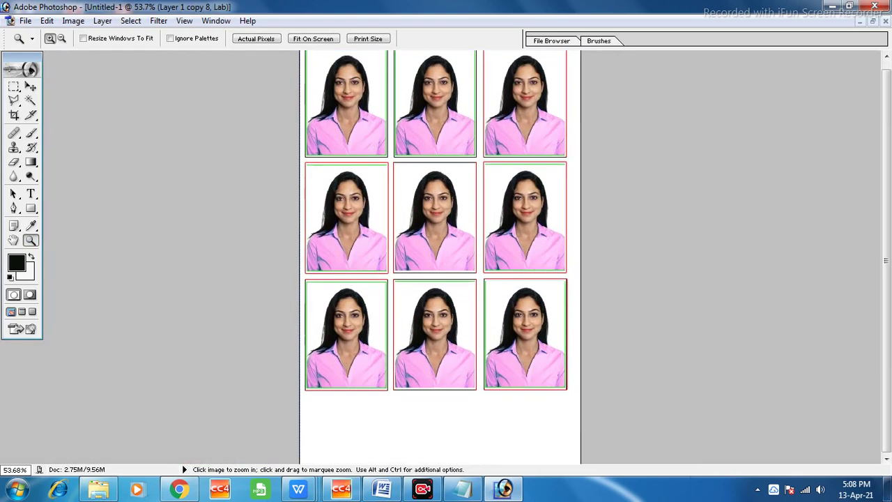
click(860, 21)
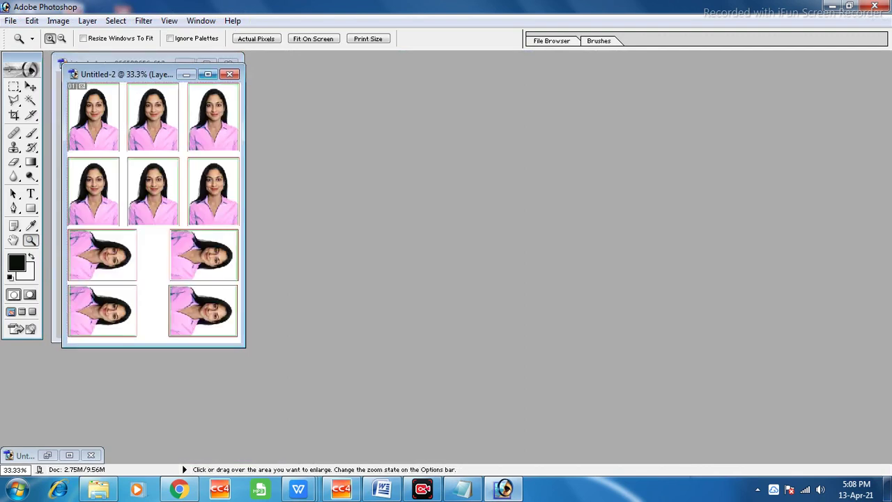
scroll(440, 256, down, 1)
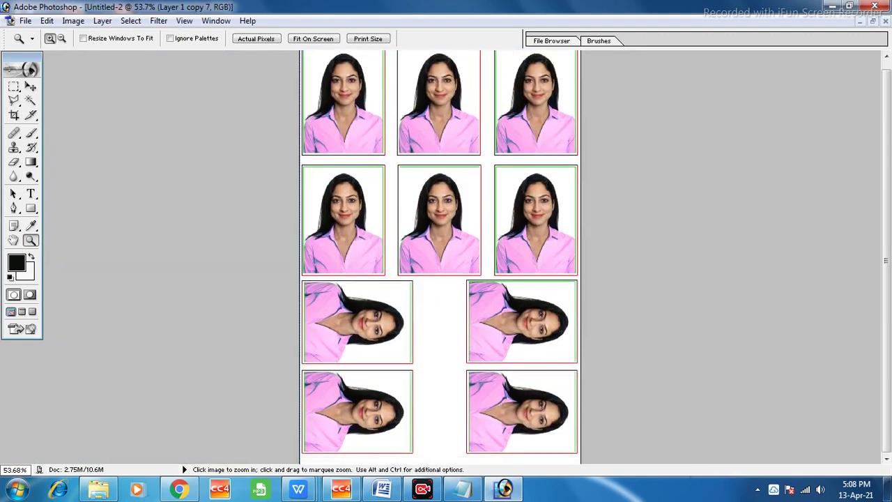
Step: Print the Untitled-2 sheet with Scale to Fit Media, then bring Notepad forward
key(ctrl+p)
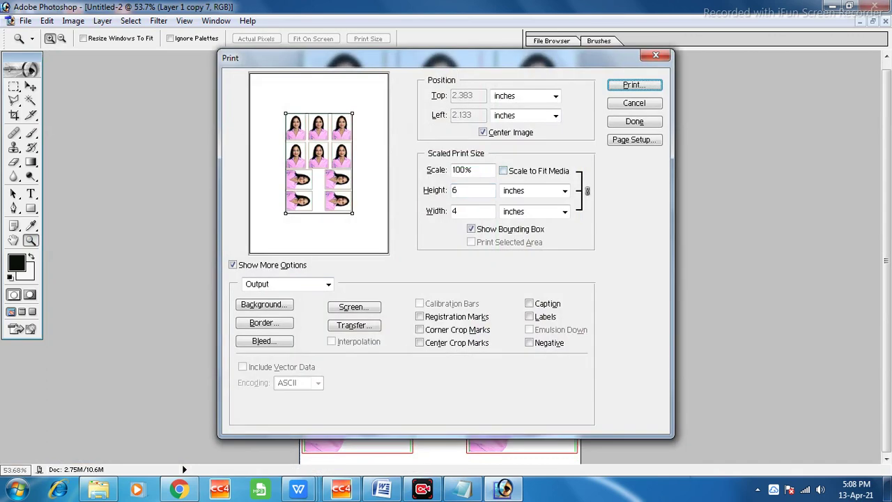
click(503, 170)
click(634, 103)
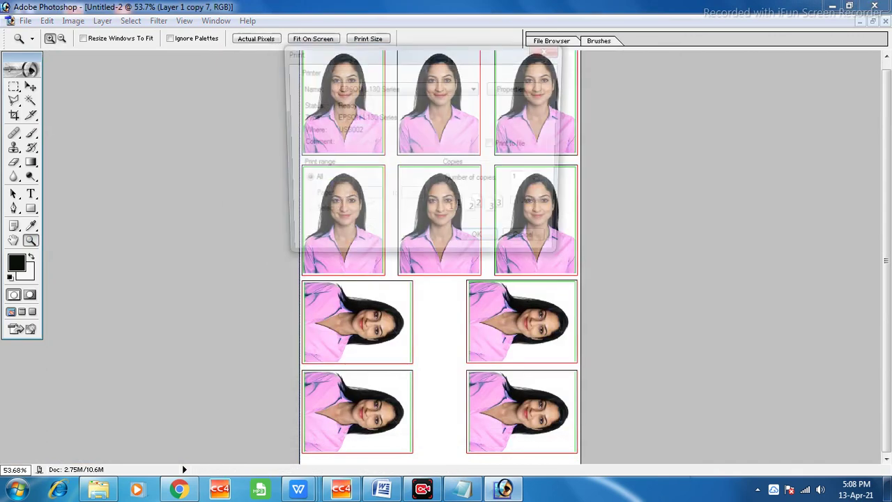
key(Return)
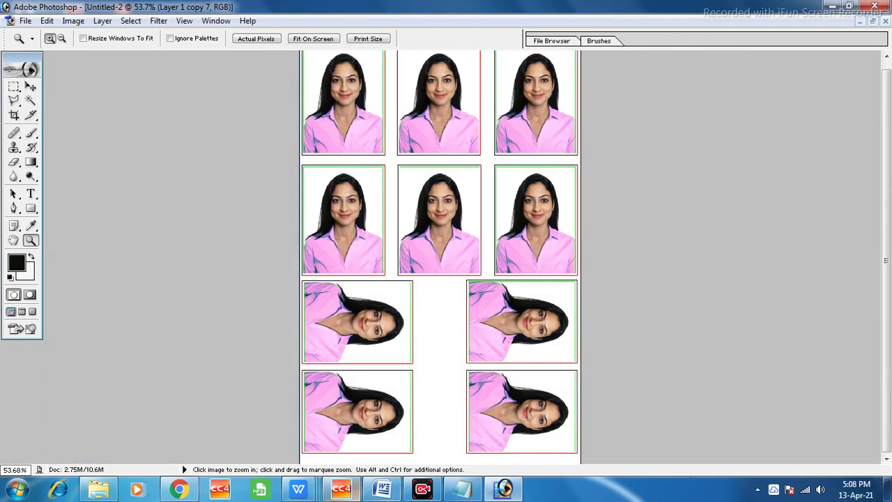
click(463, 490)
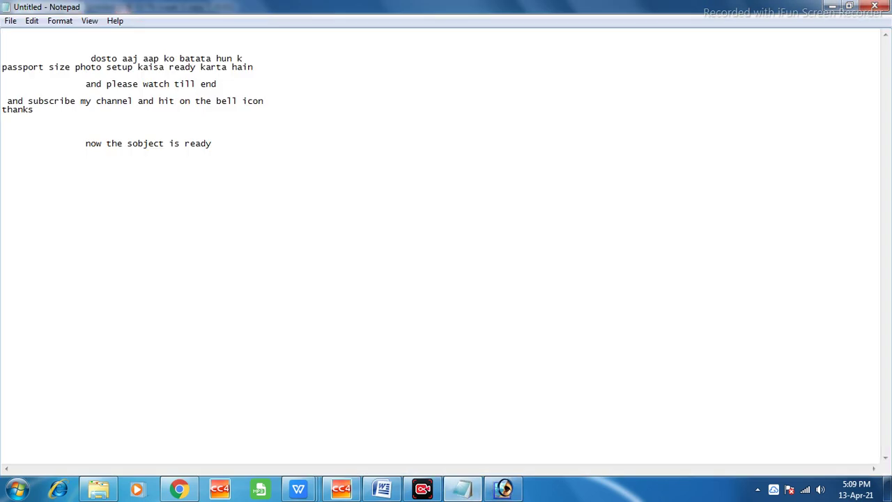
Step: Type 'now the subject is ready to print' and 'thanks for watching' on separate lines
text(now the )
text(subject is ready t)
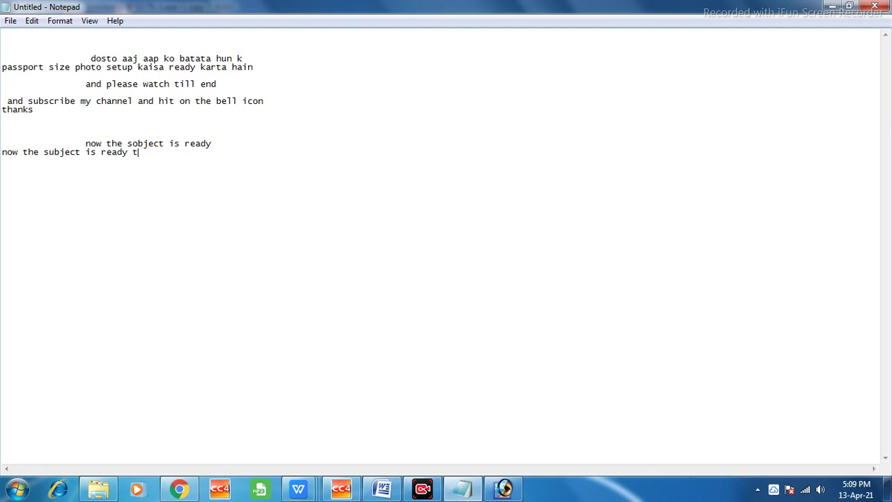
text(o print)
key(Return)
key(Return)
text(thanks for watchinf)
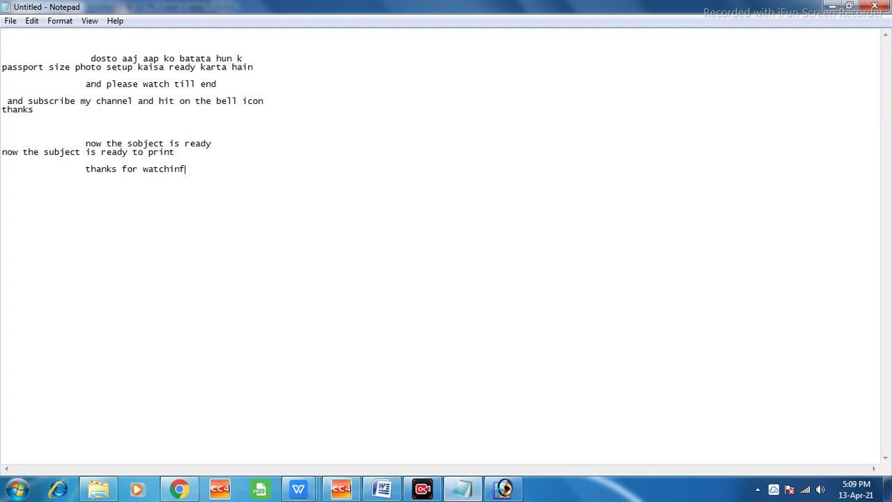
key(BackSpace)
text(g)
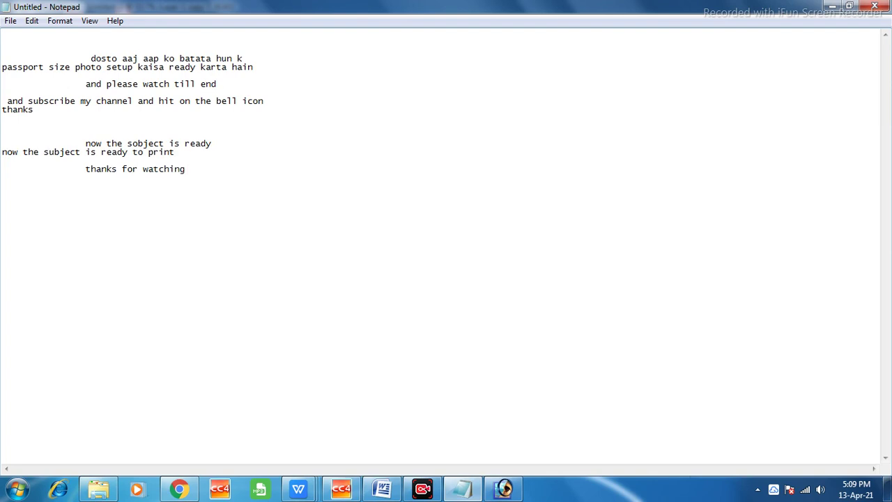